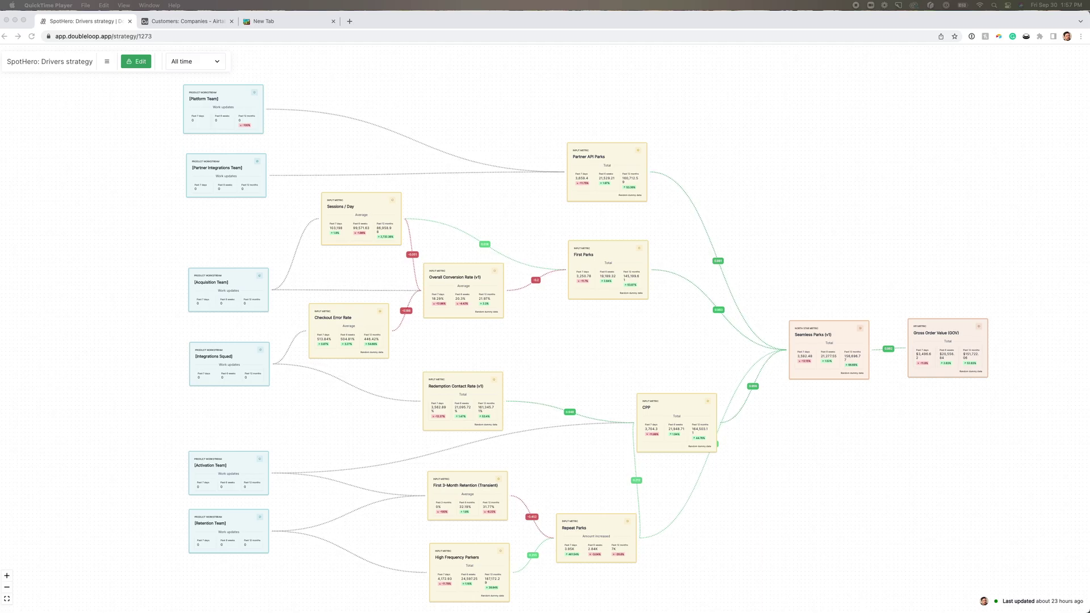
Zoom in and pan the map to centre the Integrations, Activation and Retention workstream cards
scroll(196, 496, "up", 5)
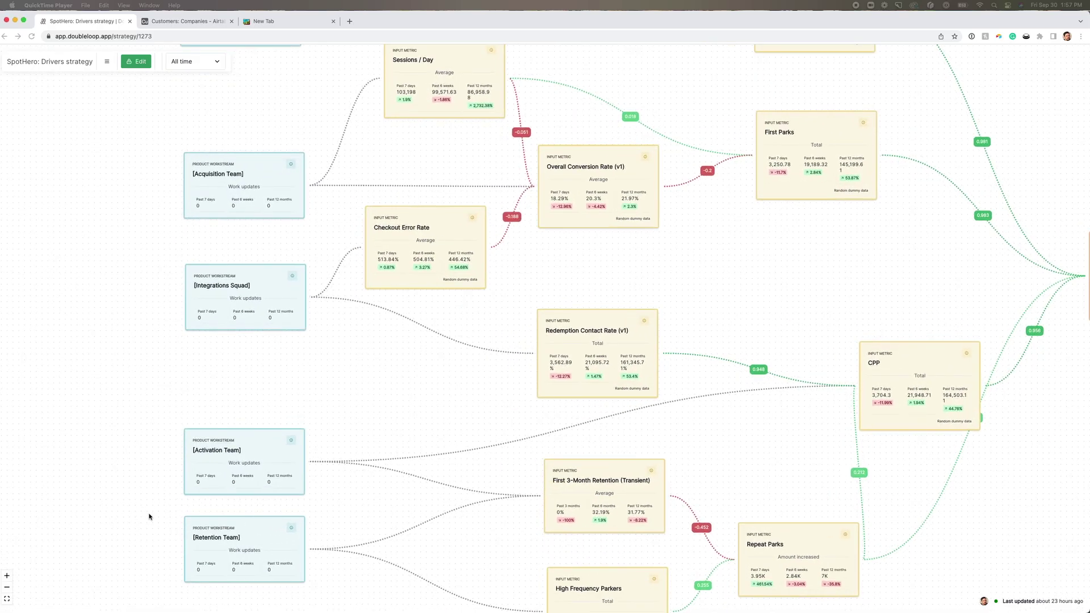
left_click(149, 517)
left_click_drag(150, 422, 167, 317)
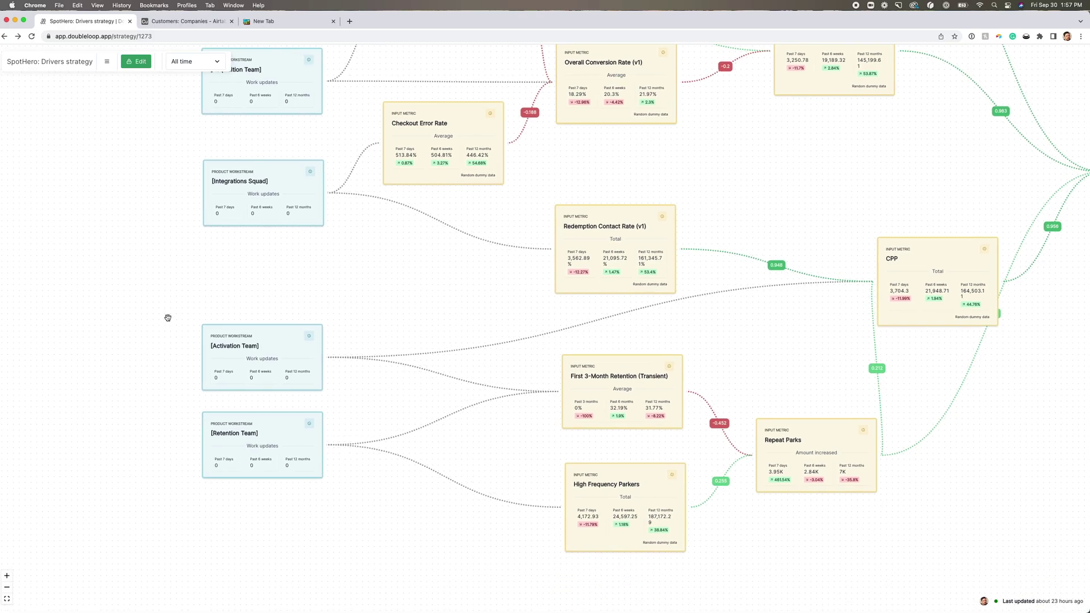
scroll(167, 317, "up", 3)
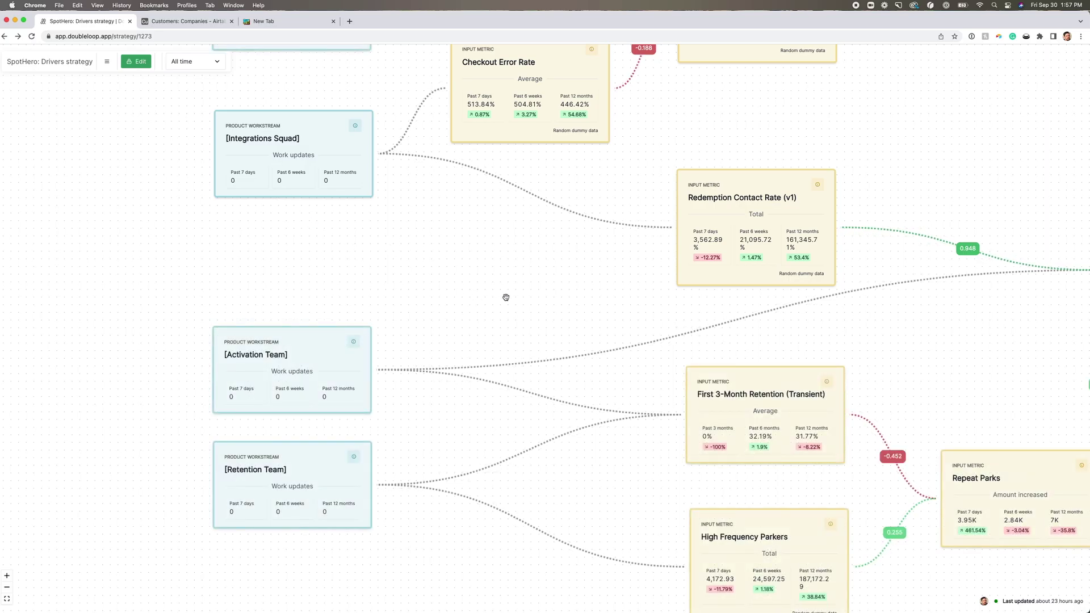
Pan the map past CPP to show Seamless Parks (v1) and the Gross Order Value card
left_click_drag(526, 311, 407, 297)
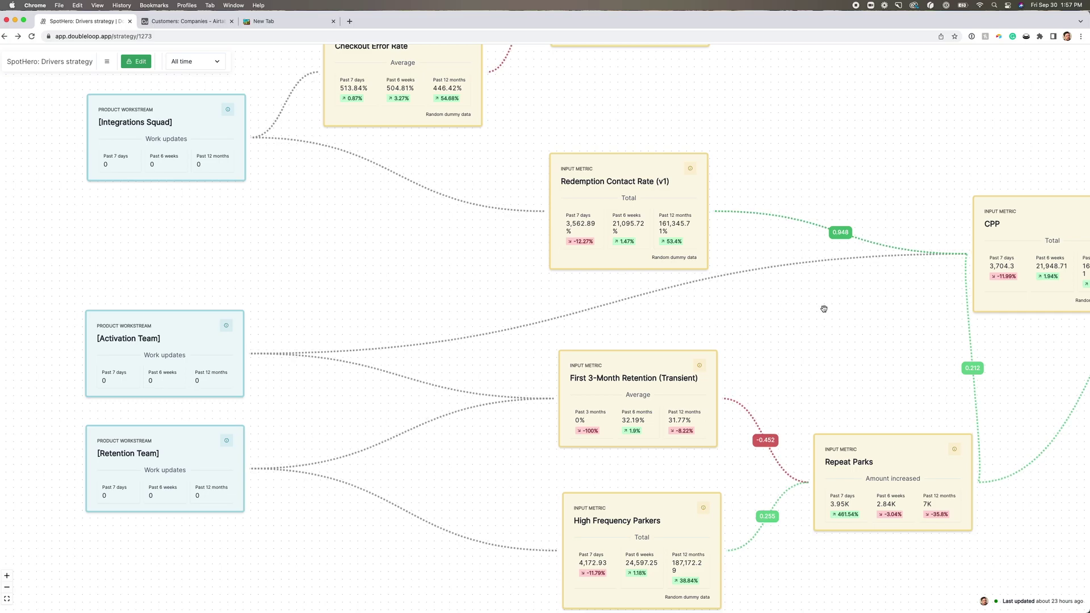
left_click_drag(754, 316, 535, 334)
left_click_drag(1000, 350, 779, 473)
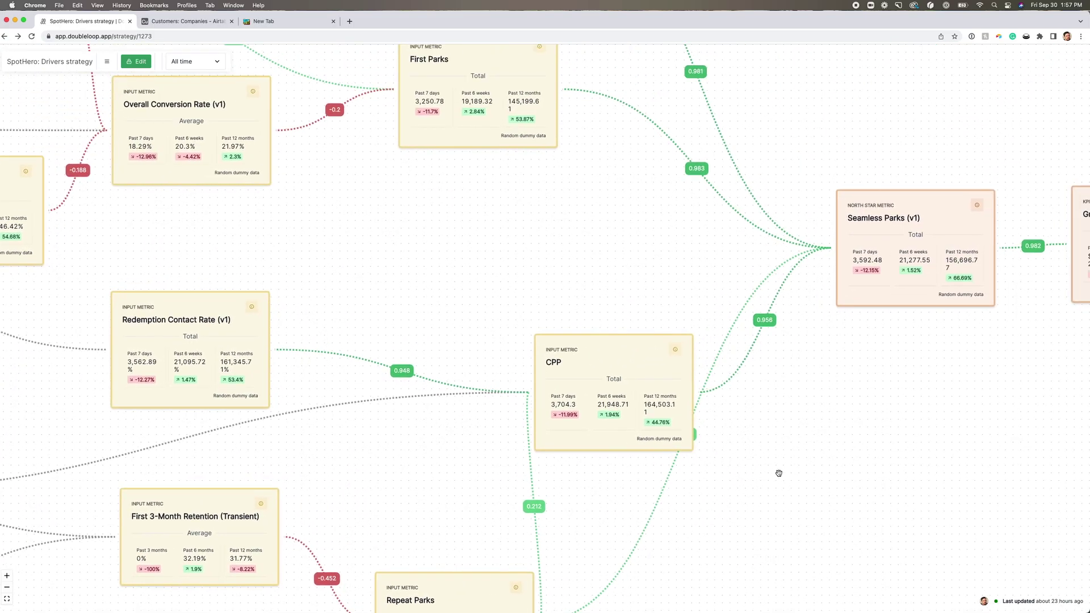
left_click_drag(964, 377, 775, 406)
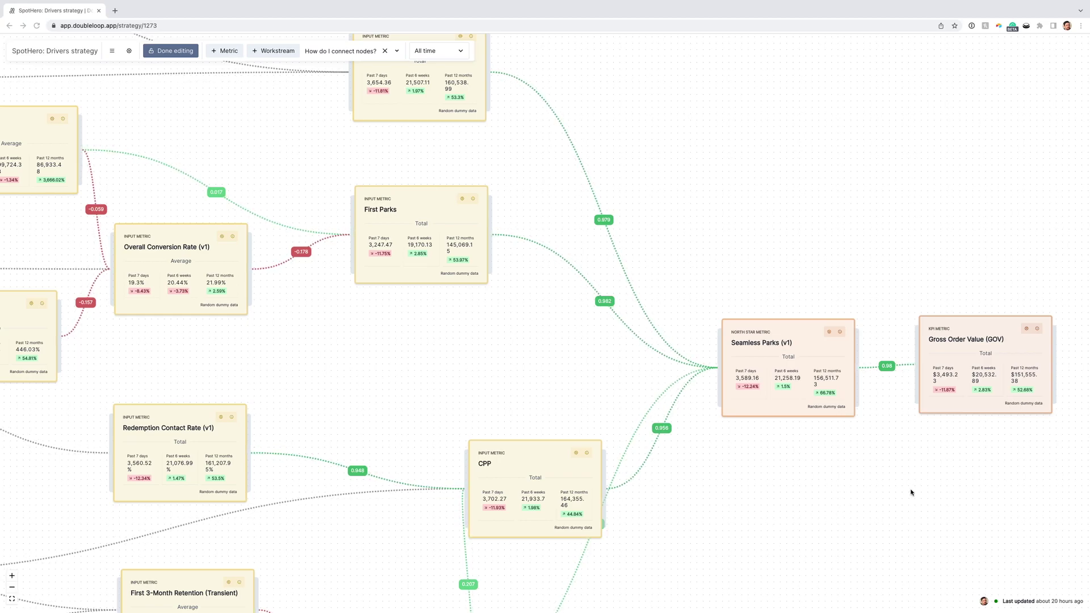
left_click_drag(984, 466, 712, 500)
scroll(844, 486, "up", 1)
scroll(844, 487, "up", 3)
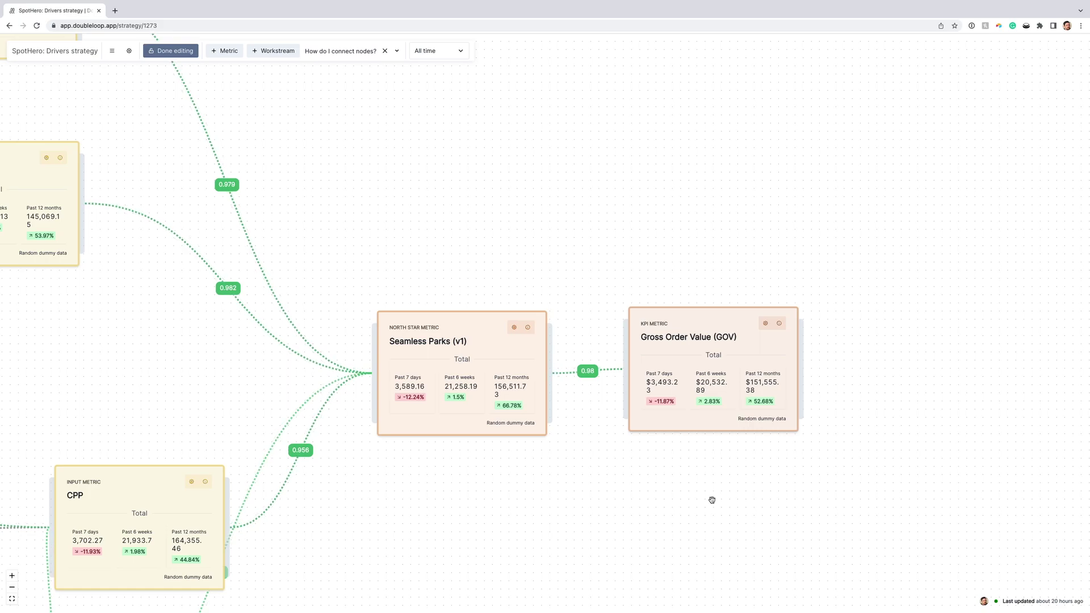
left_click(588, 373)
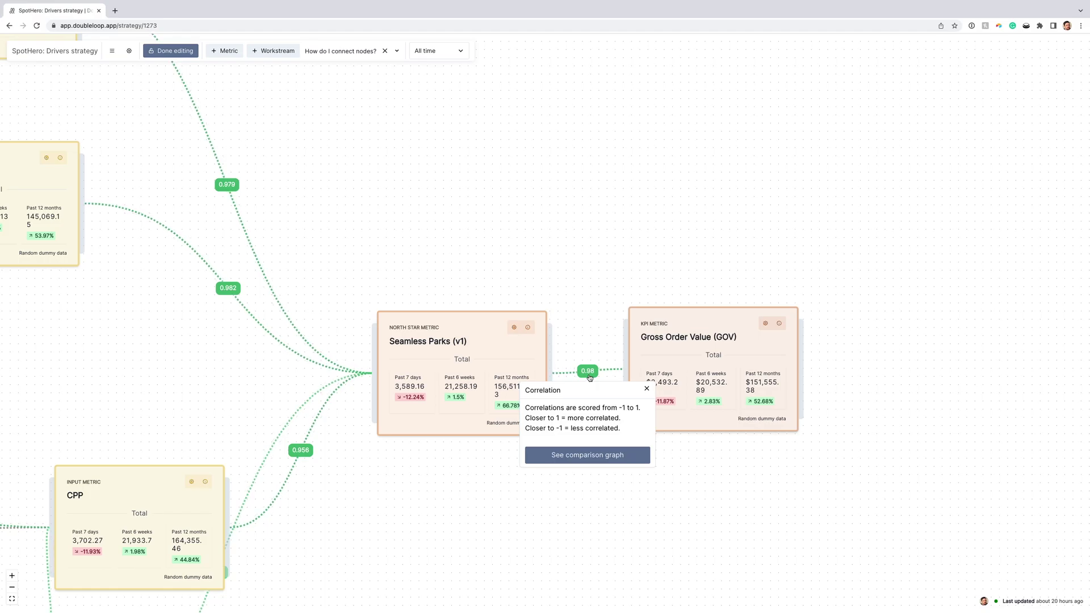
left_click(632, 555)
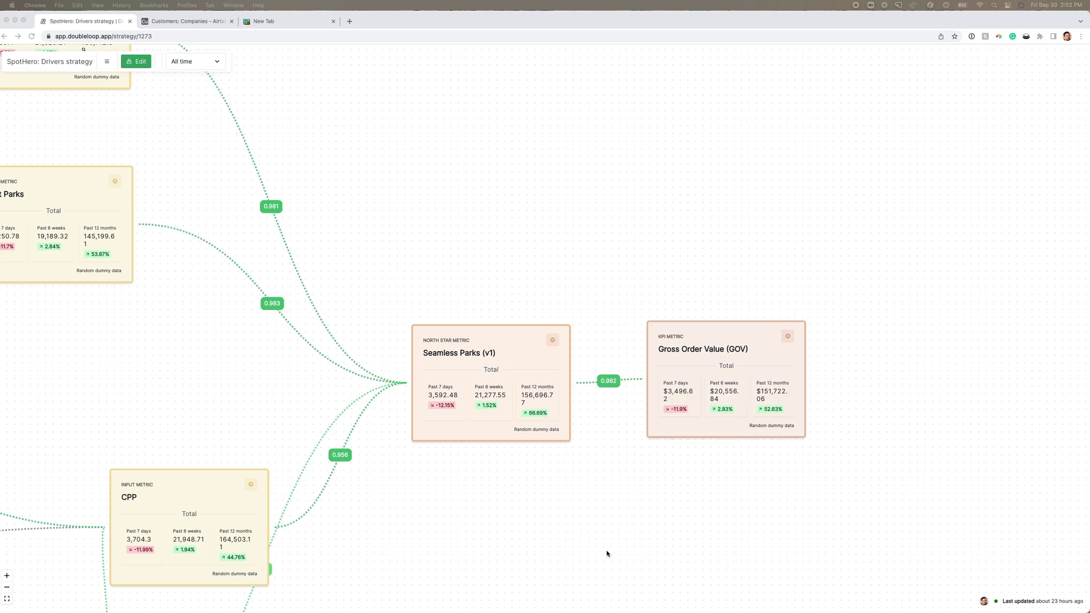
Pan the map to show Repeat Parks with First Parks and First 3-Month Retention around it
left_click(395, 539)
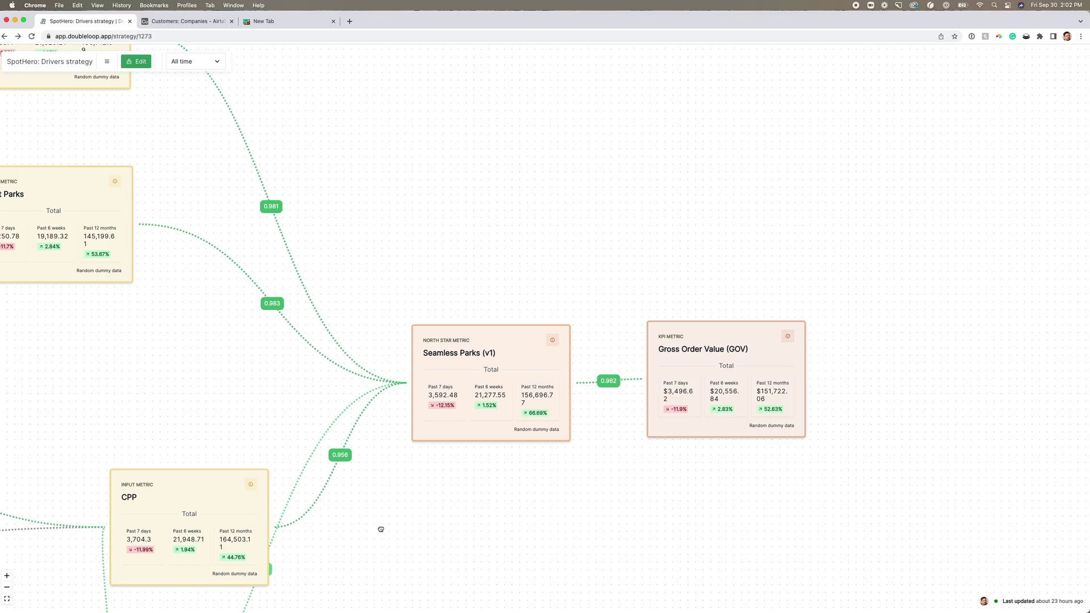
left_click_drag(381, 529, 615, 395)
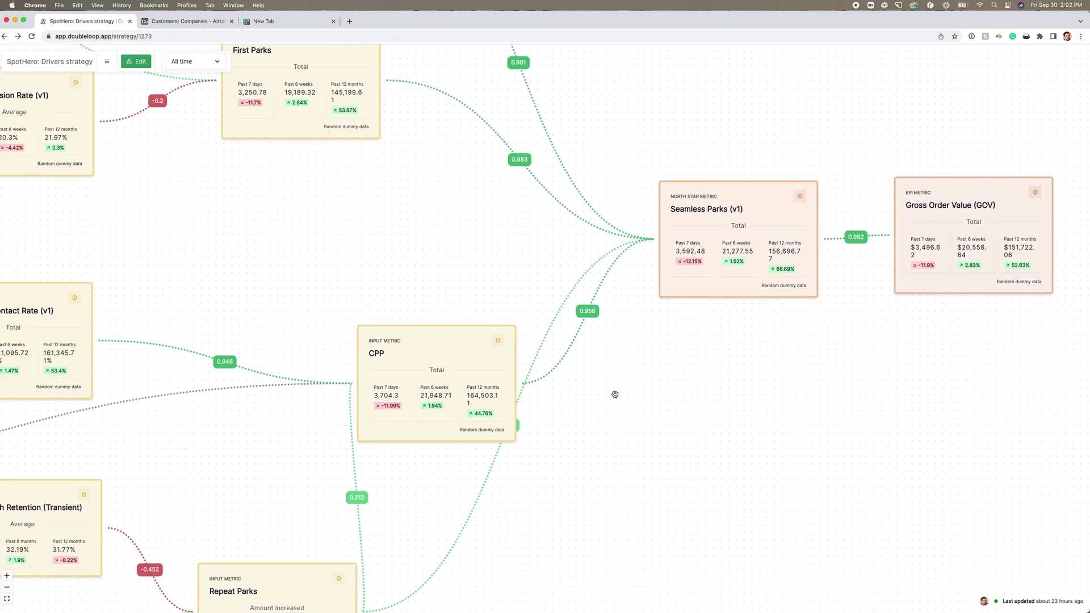
left_click_drag(288, 439, 461, 248)
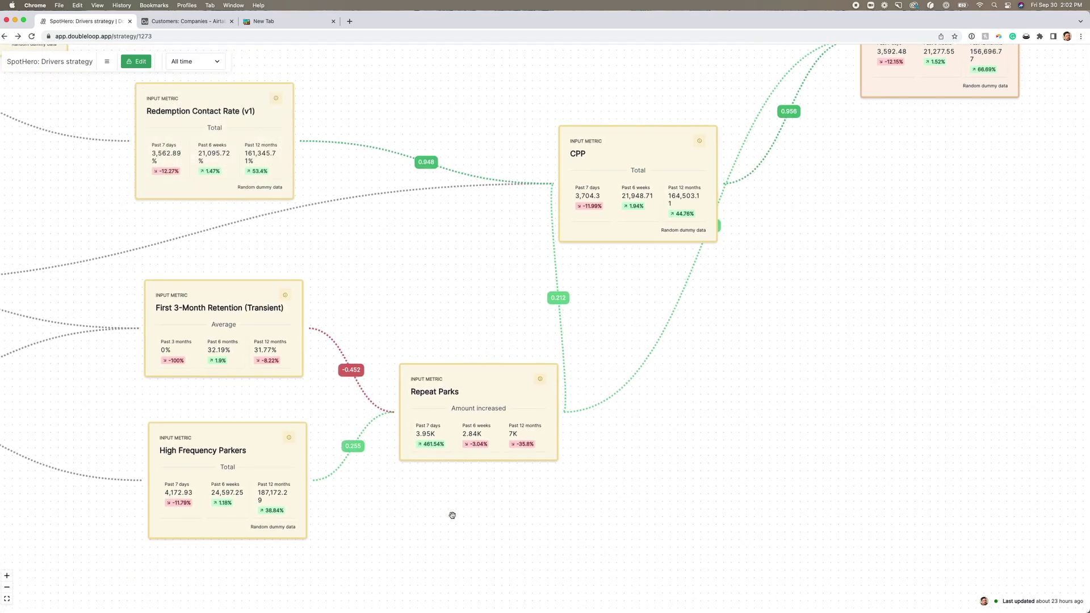
left_click_drag(452, 516, 472, 486)
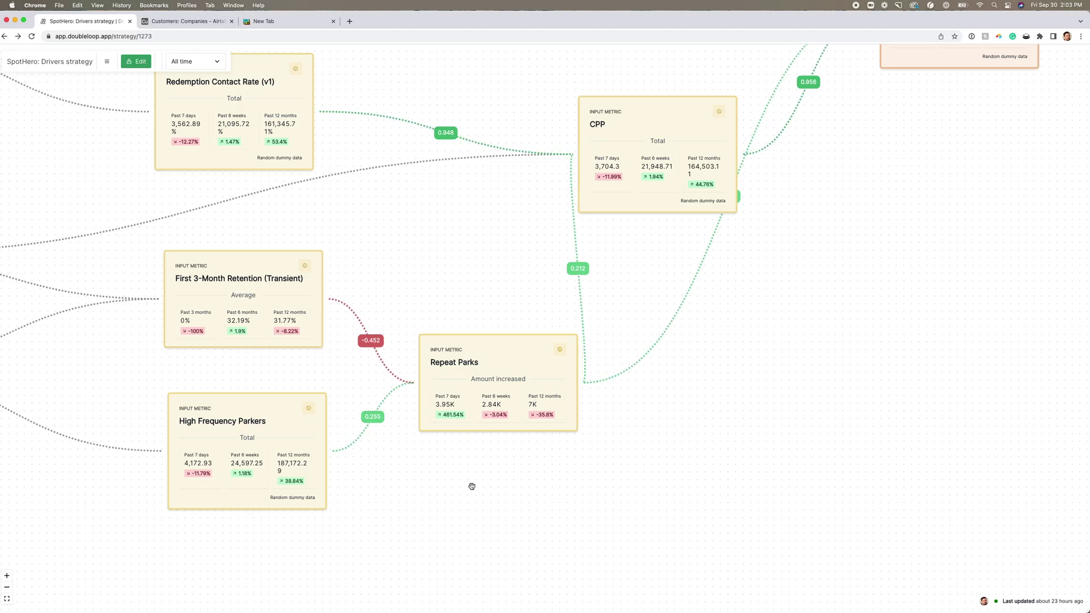
View the comparison graph for the -0.452 First 3-Month Retention to Repeat Parks edge
left_click(374, 347)
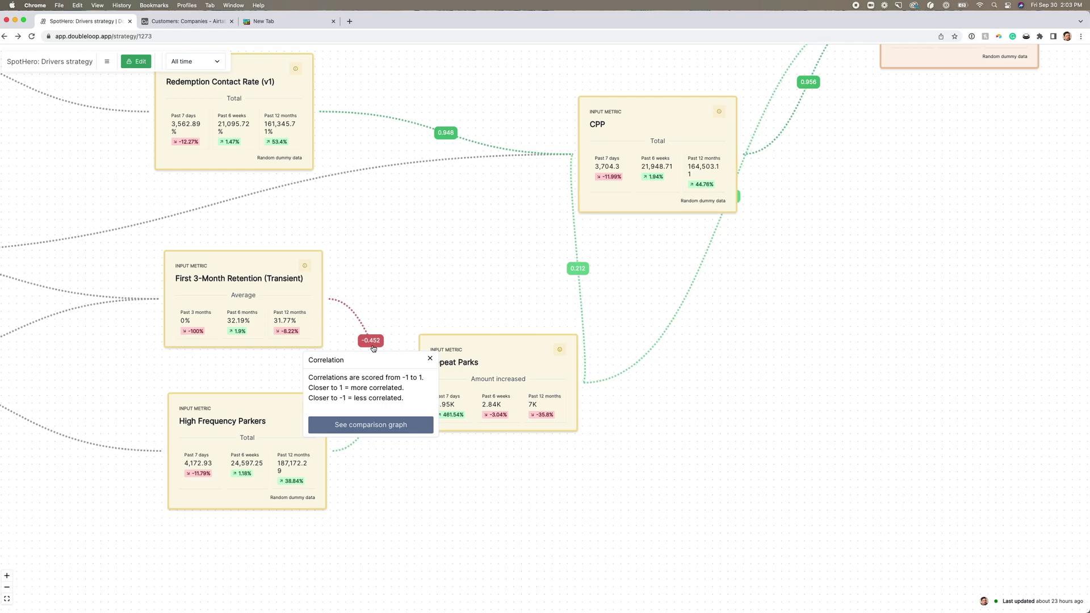
left_click(381, 423)
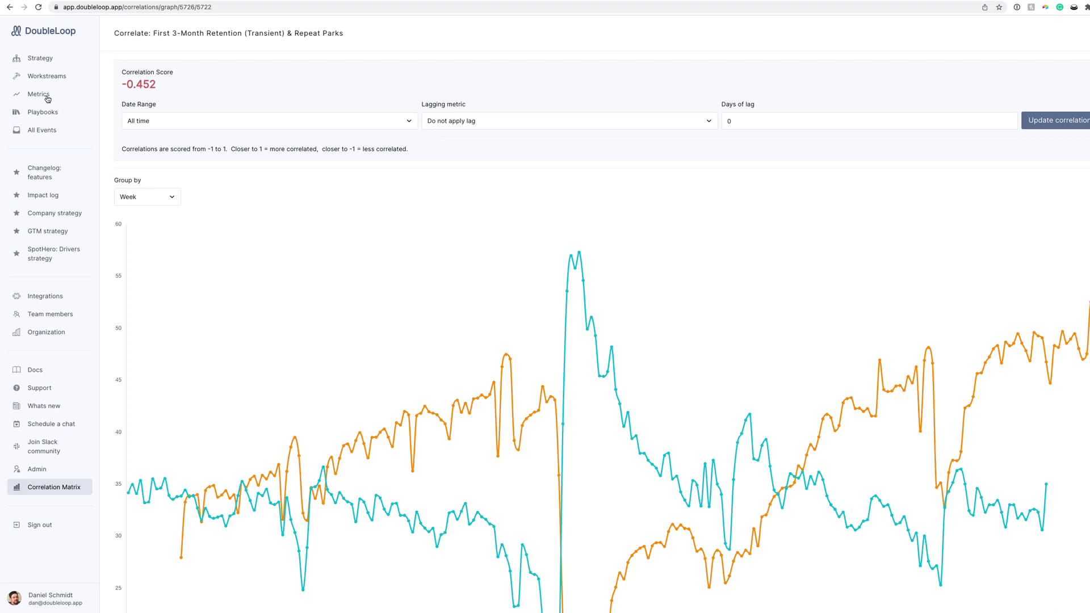
Recalculate the correlation over Last year with Repeat Parks lagging by 90 days
left_click(187, 125)
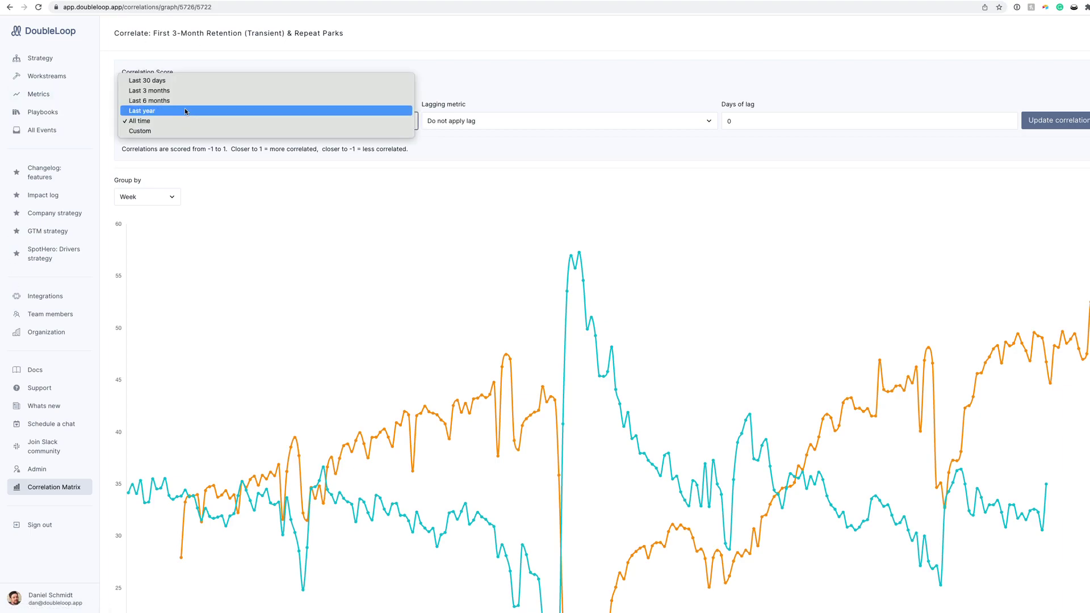
left_click(185, 112)
left_click(456, 125)
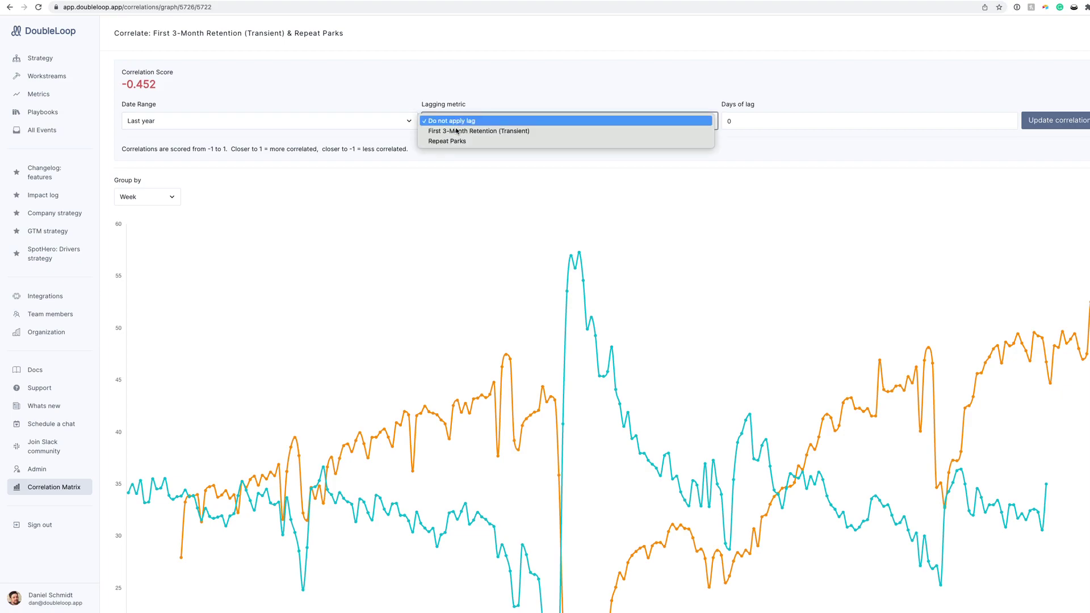
left_click(456, 140)
double_click(741, 119)
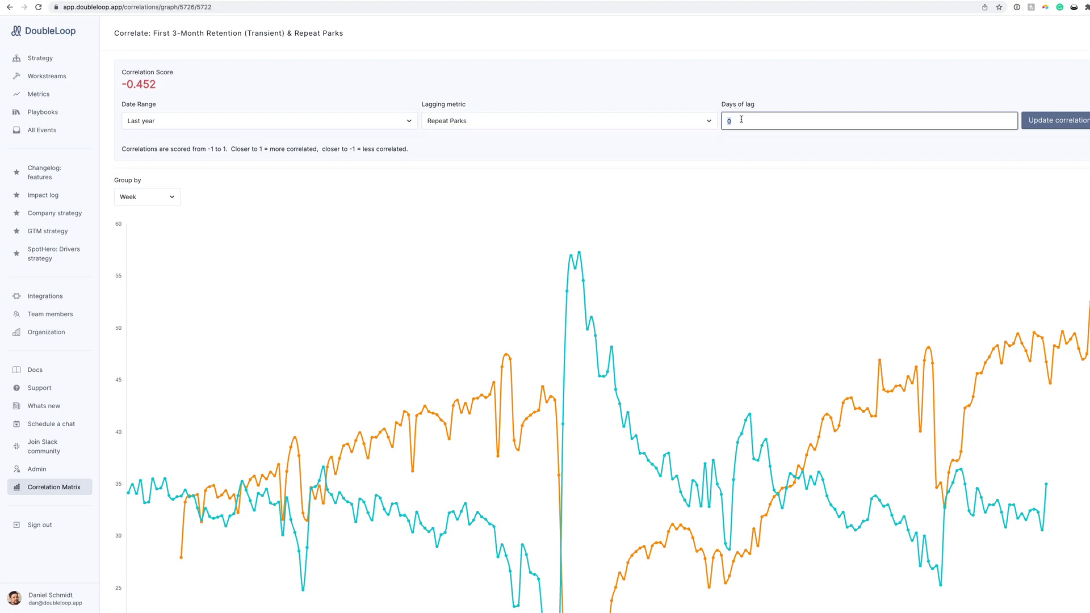
type("90")
left_click(1036, 121)
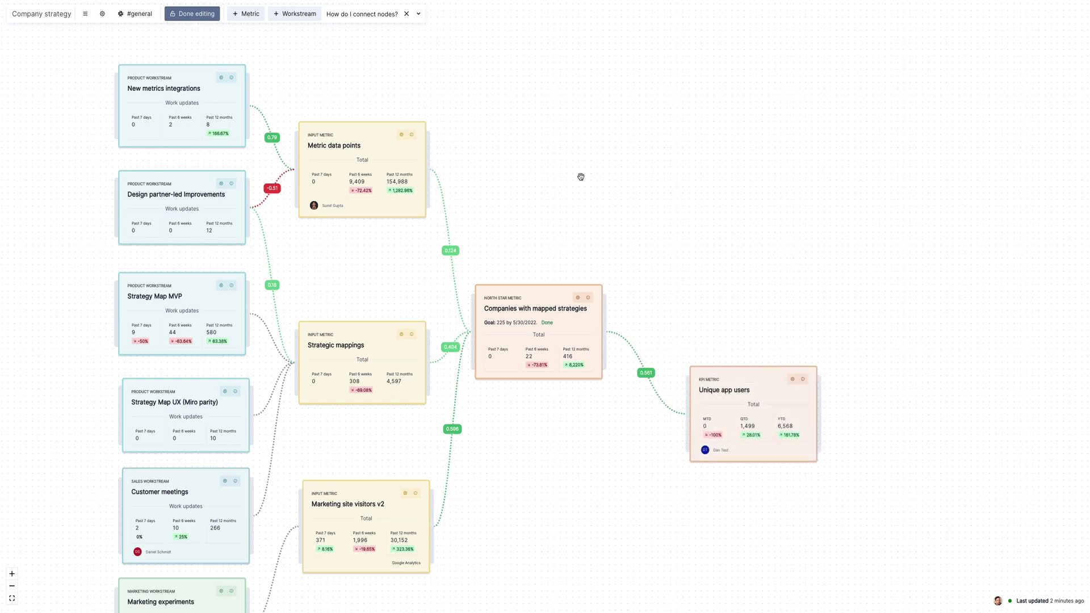
Place a new metric card beside the North Star metric and title it 'Revenue'
left_click(250, 20)
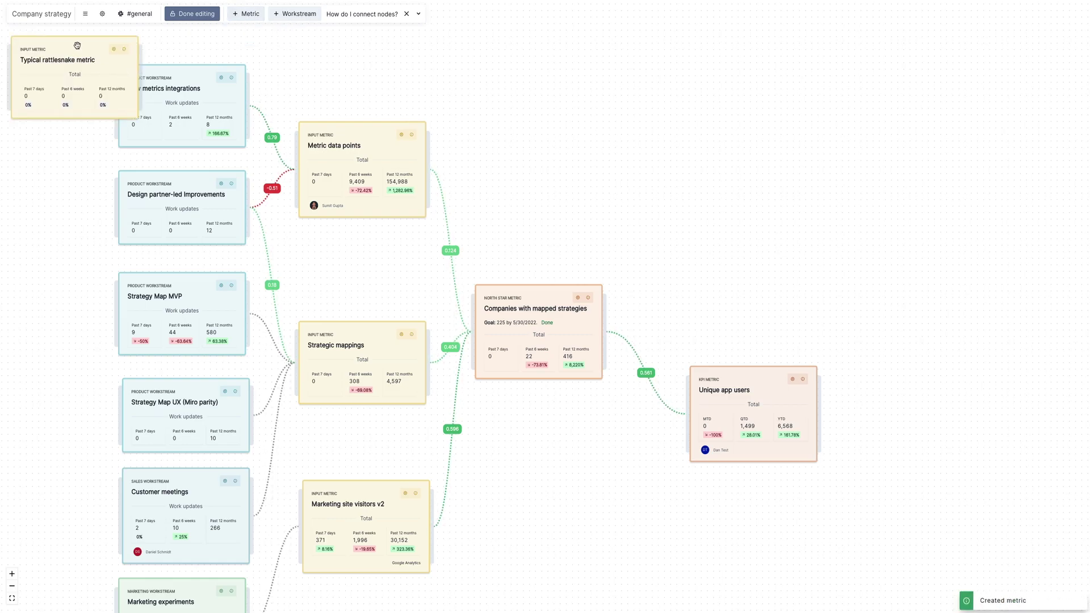
left_click_drag(75, 43, 760, 250)
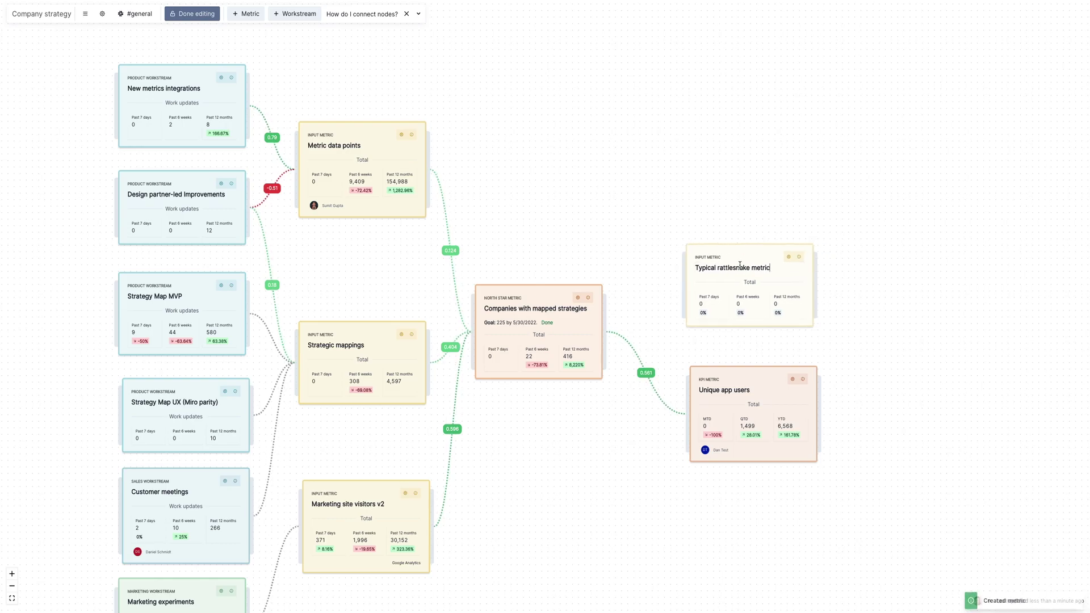
double_click(741, 264)
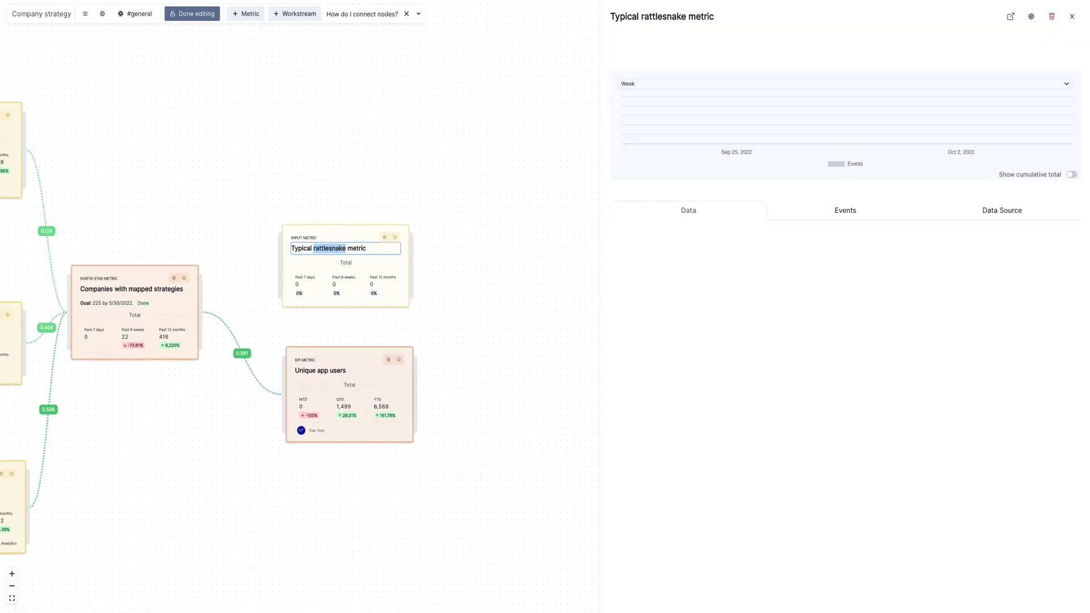
triple_click(344, 250)
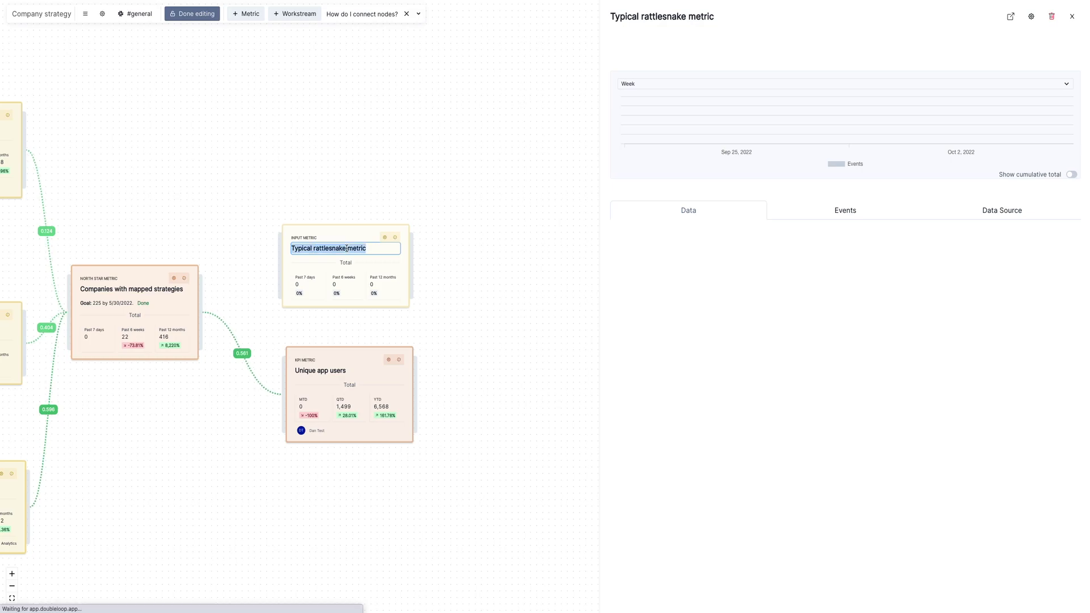
type("Revenue")
key("Return")
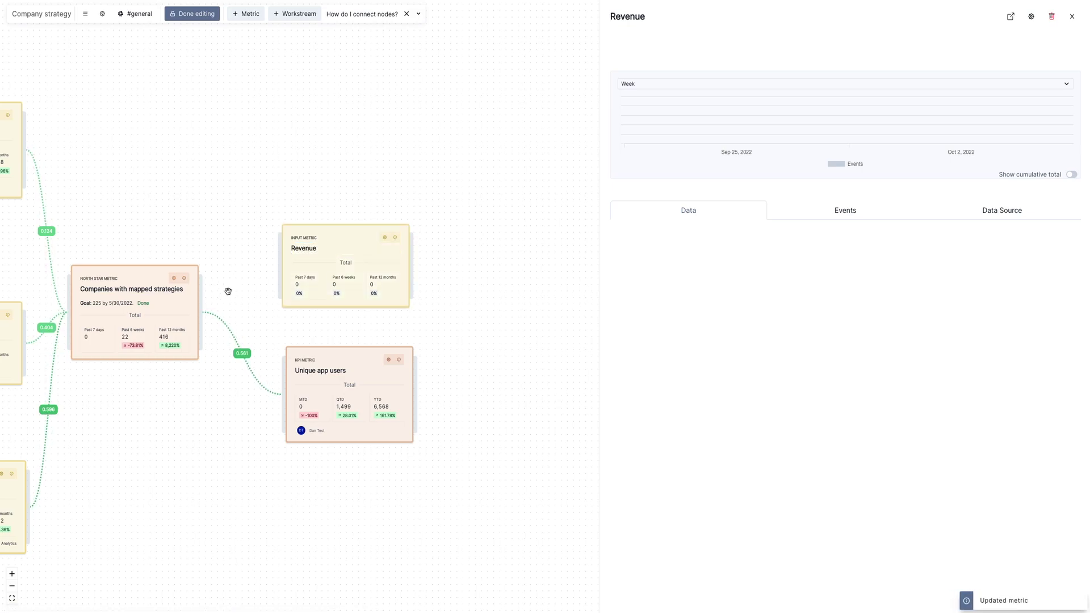
Link Companies with mapped strategies to Revenue and show Revenue's Data Source tab
left_click_drag(202, 300, 280, 278)
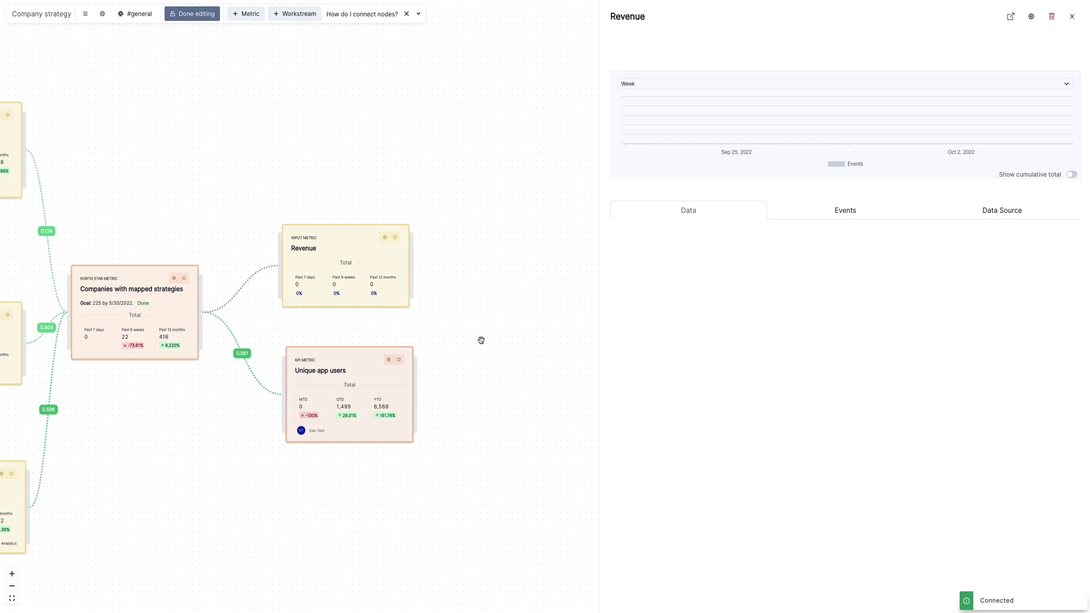
left_click(1007, 209)
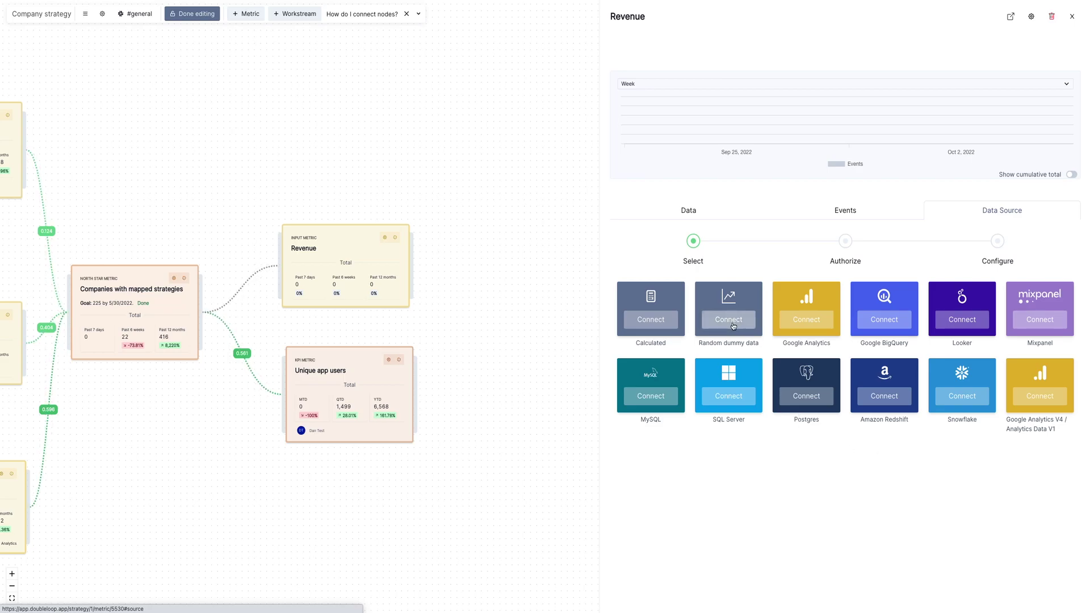
Connect Random dummy data as Revenue's data source and submit it
left_click(734, 326)
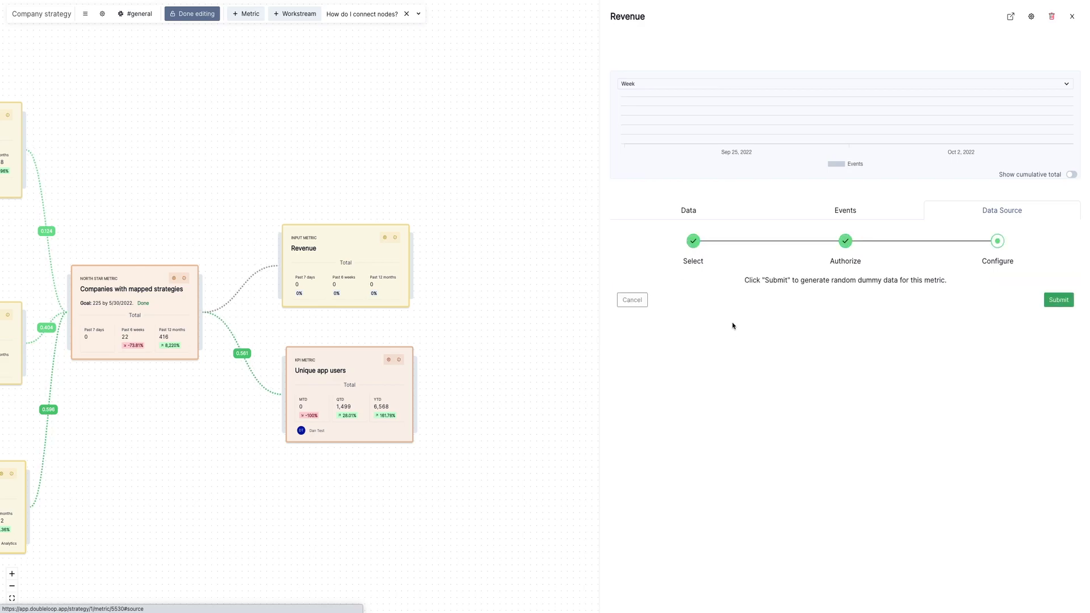
left_click(1049, 300)
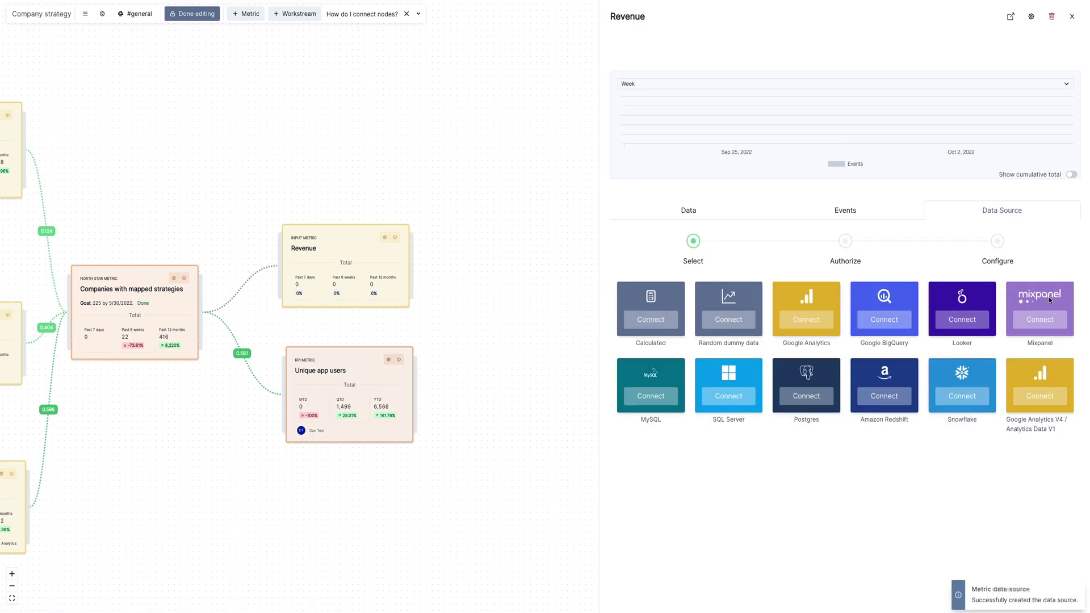